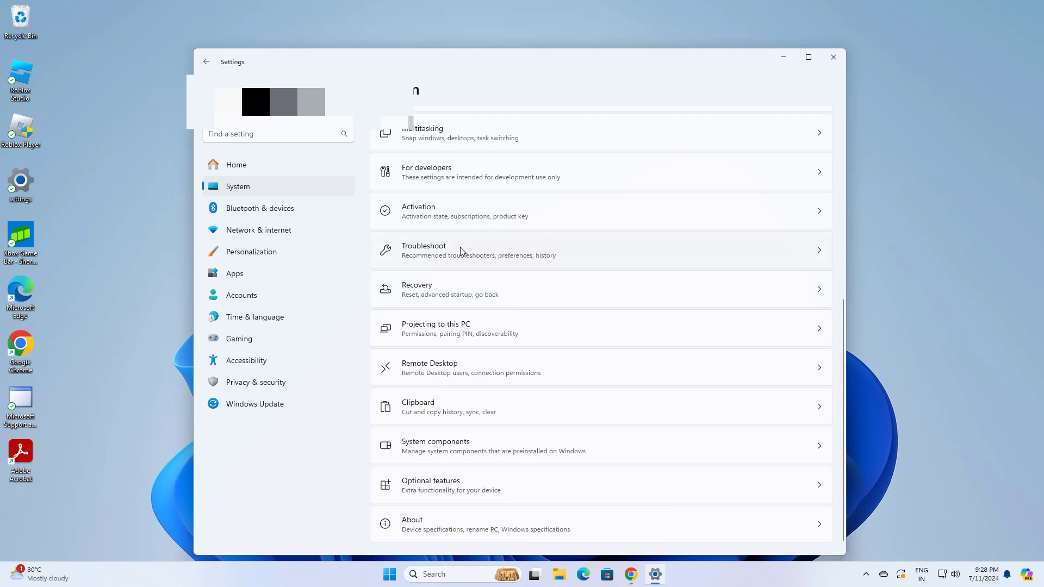
Step: View the other troubleshooters under the system's Troubleshoot settings, and close the help window and Settings
click(460, 249)
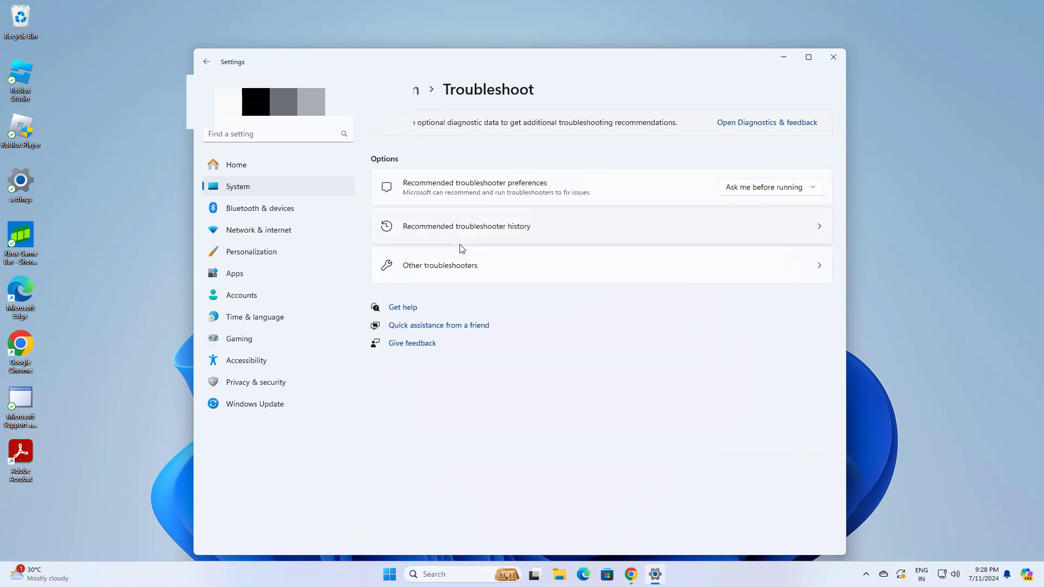
click(468, 267)
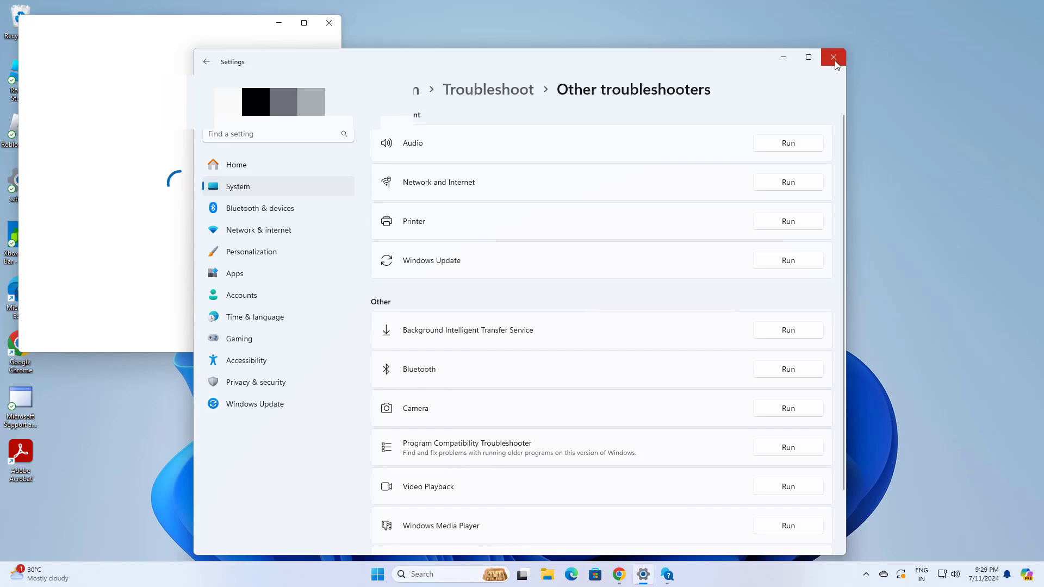
click(329, 23)
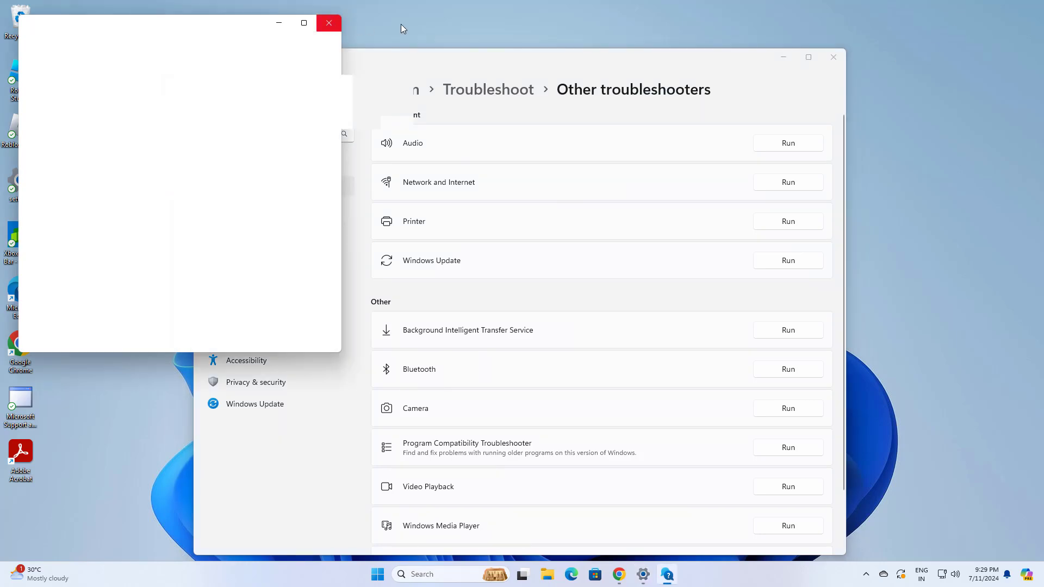
click(833, 57)
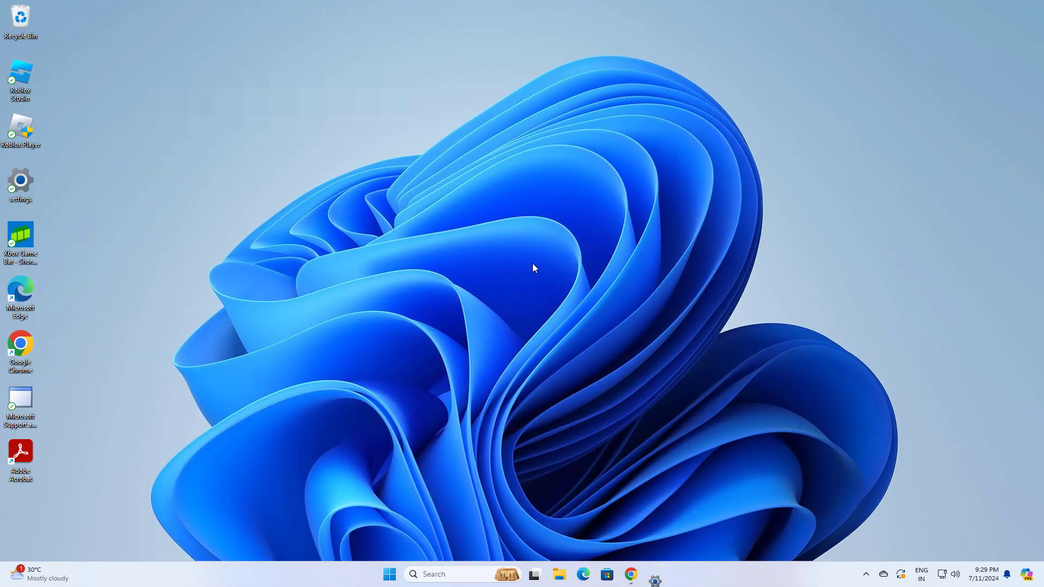
Step: Search Windows for "fix pri" and open the "Find and fix problems with printing" troubleshooter
click(461, 573)
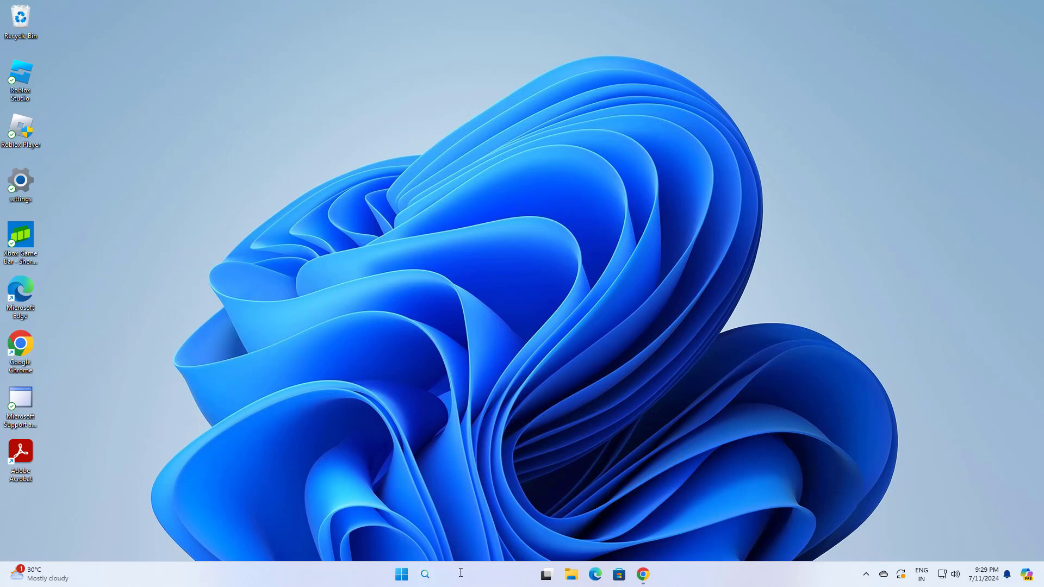
text(fix)
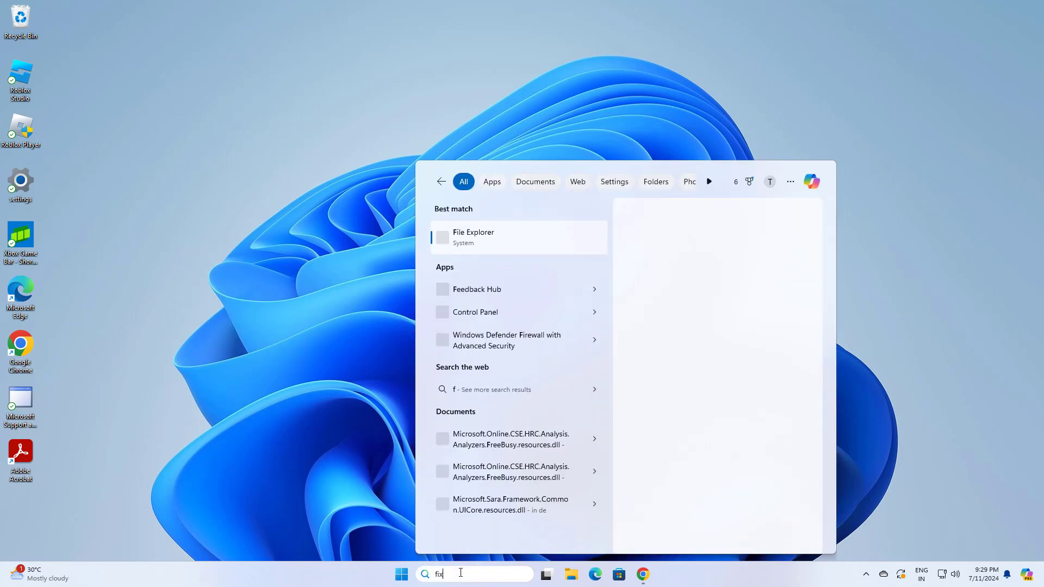
text( prius)
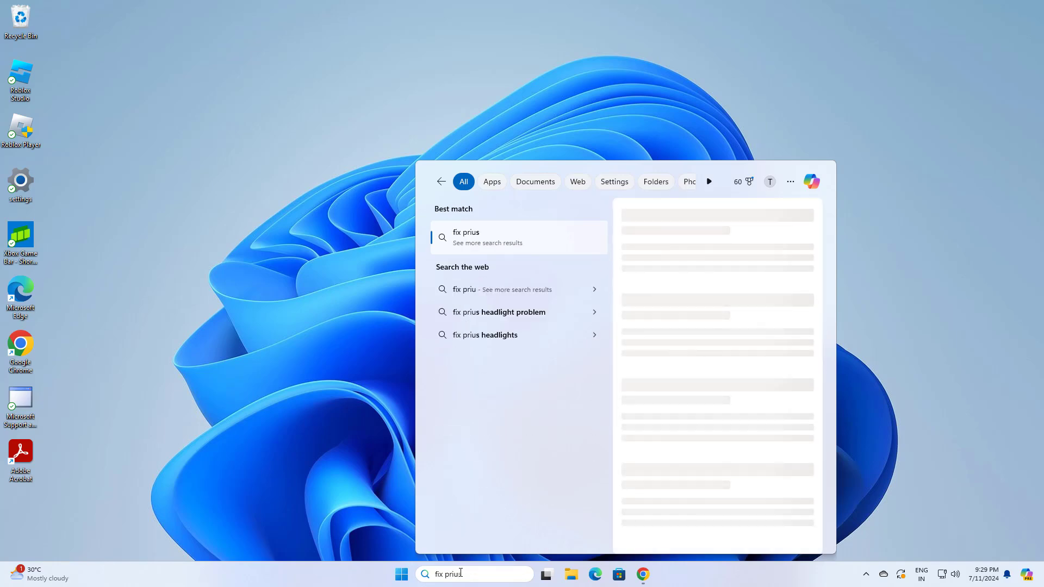
key(BackSpace)
key(BackSpace)
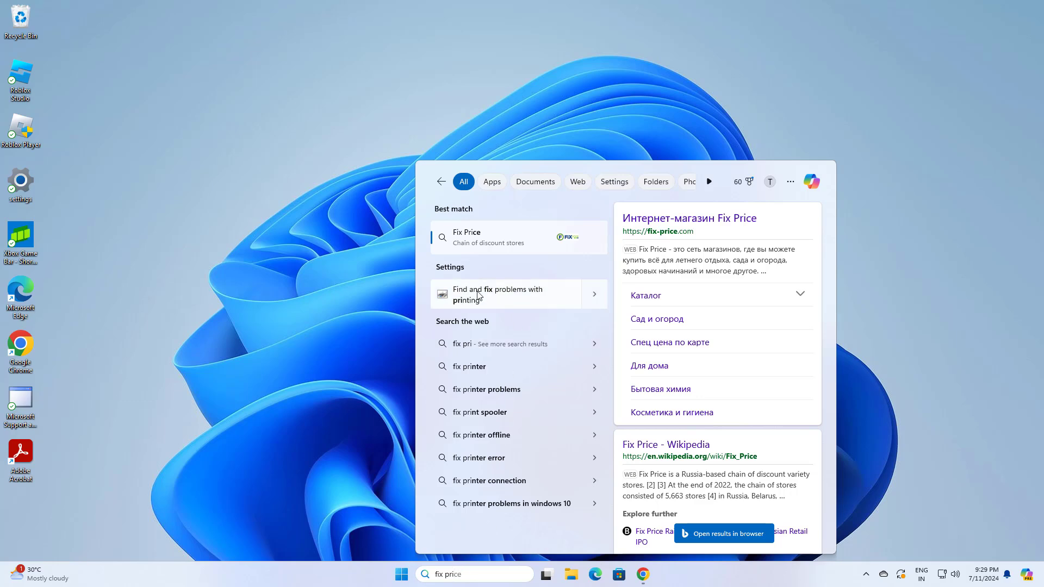
key(Escape)
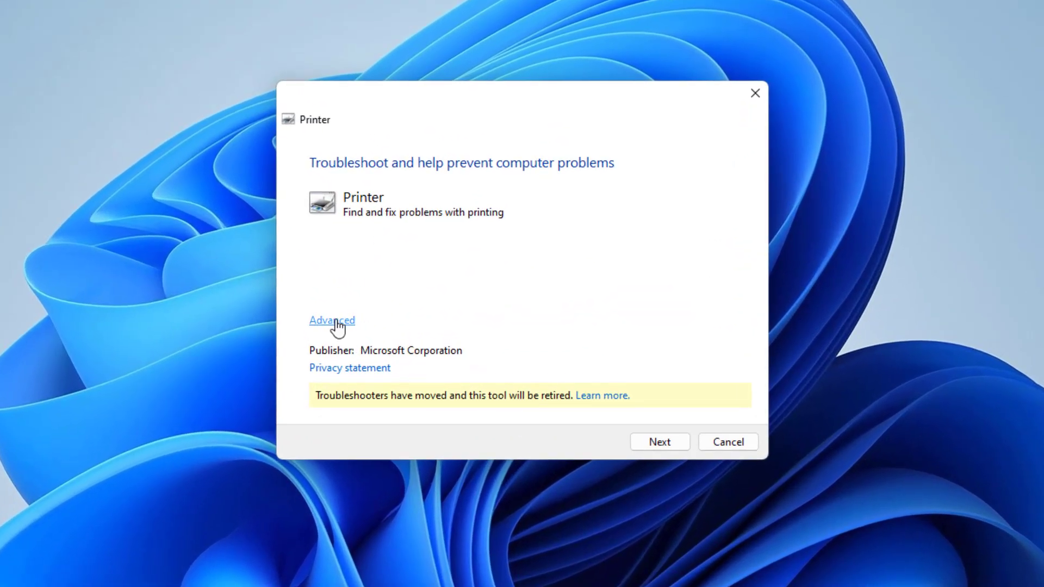
Step: Start the Printer troubleshooter with "Apply repairs automatically" enabled in its advanced options
click(335, 315)
click(316, 322)
click(316, 322)
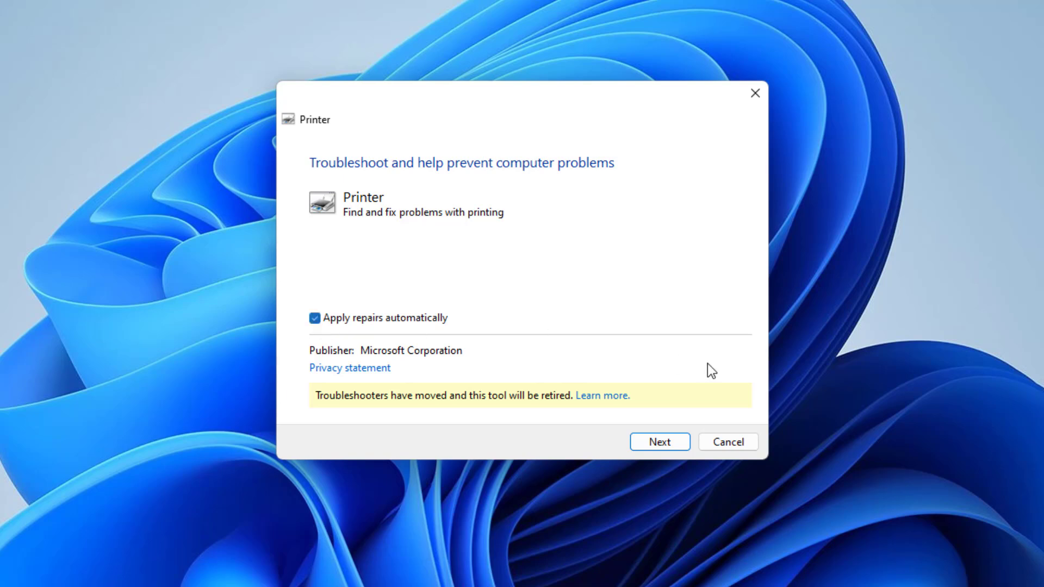
click(659, 436)
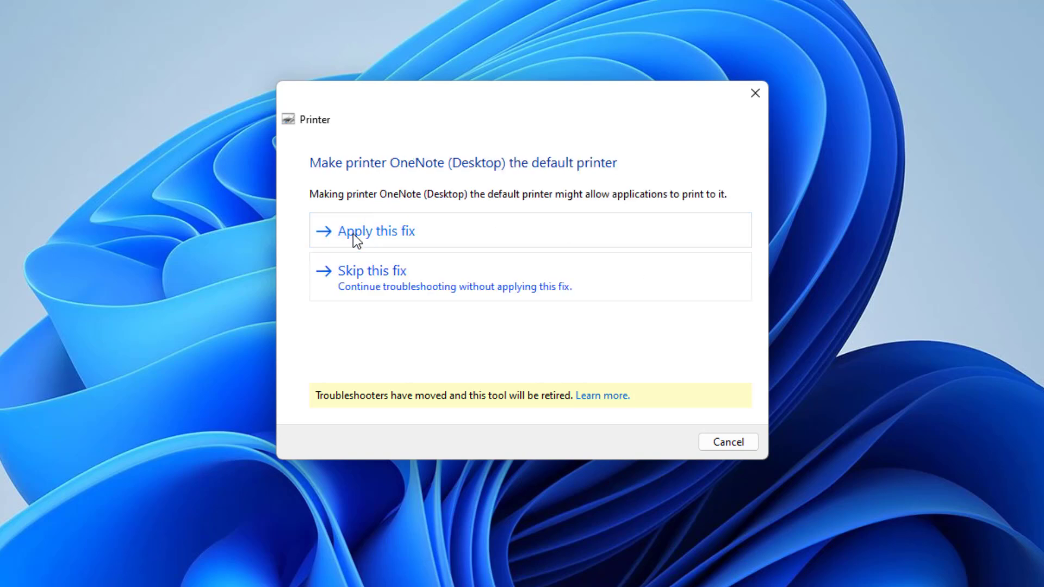
Step: Apply the fix that makes OneNote (Desktop) the default printer, answer Yes to the feedback question, and close the troubleshooter
click(373, 233)
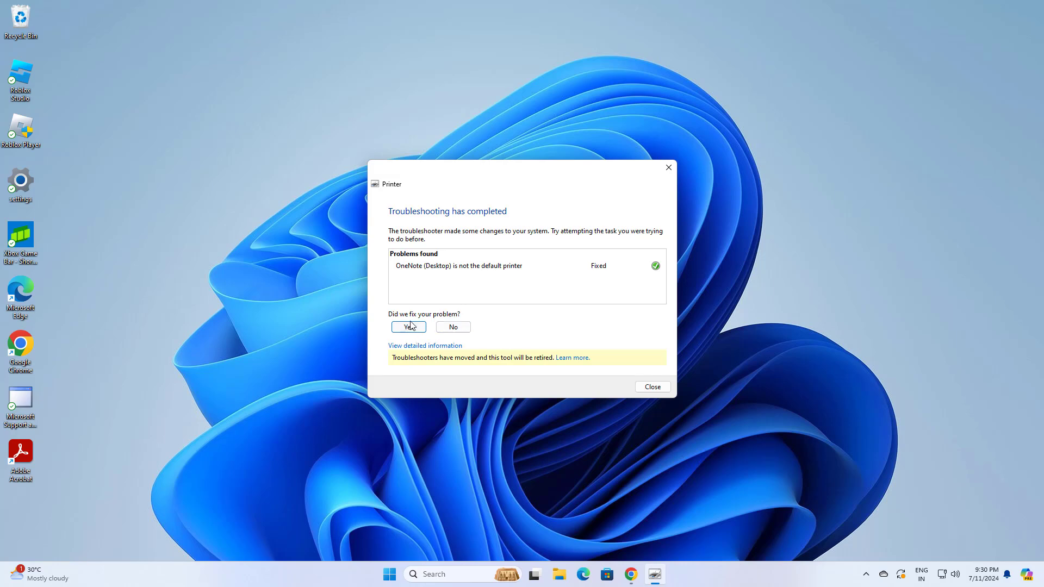
click(411, 326)
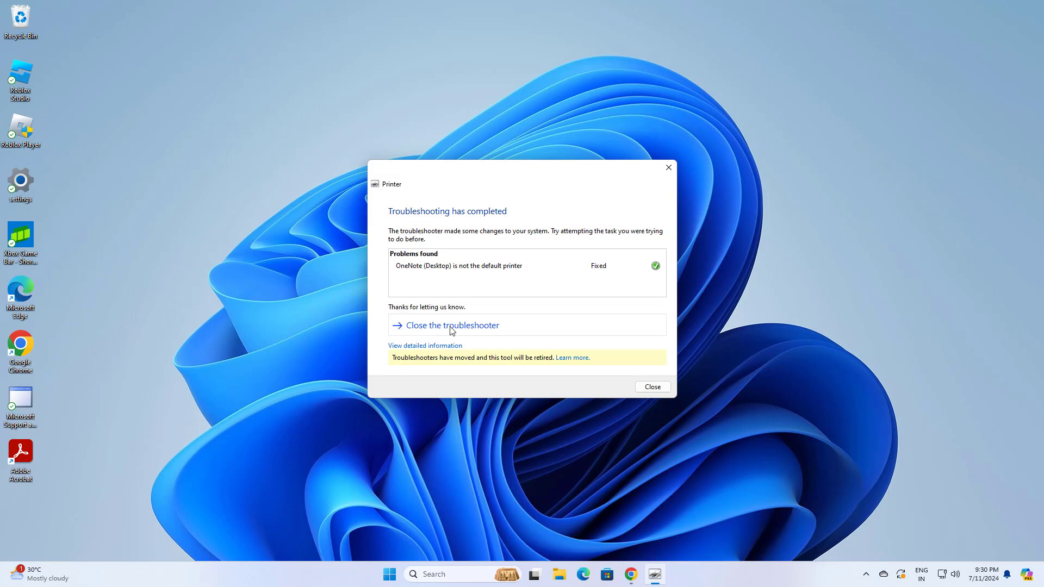
click(650, 386)
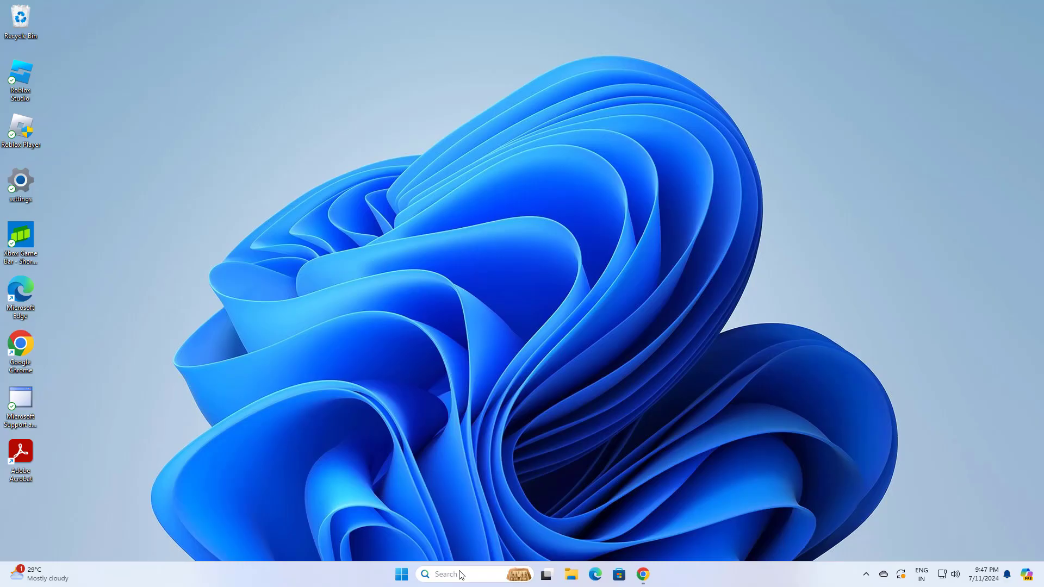
Step: Search Windows for "services", open the Services console and move its window towards the centre of the desktop
click(459, 575)
text(services)
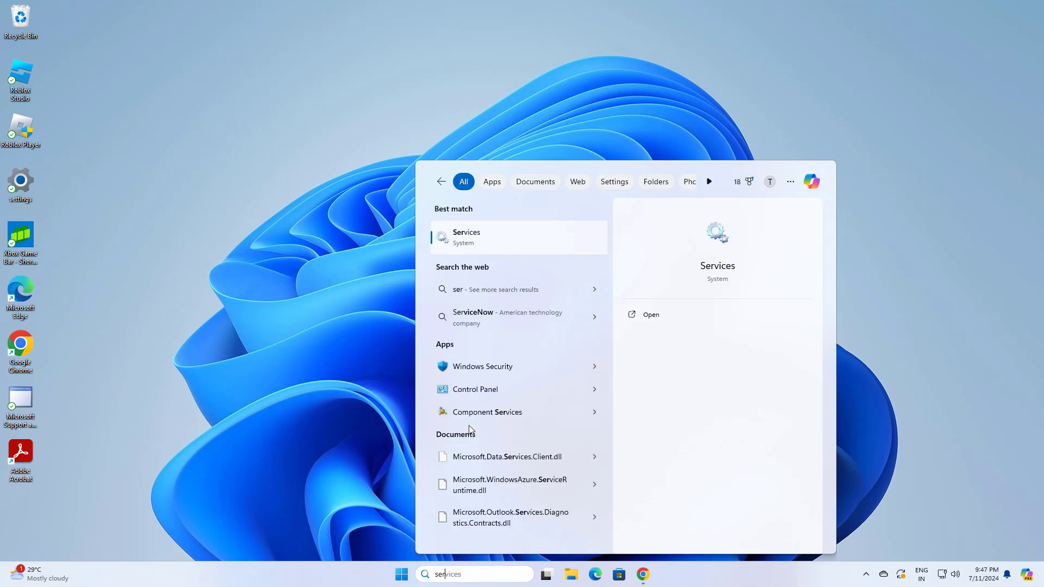
click(501, 249)
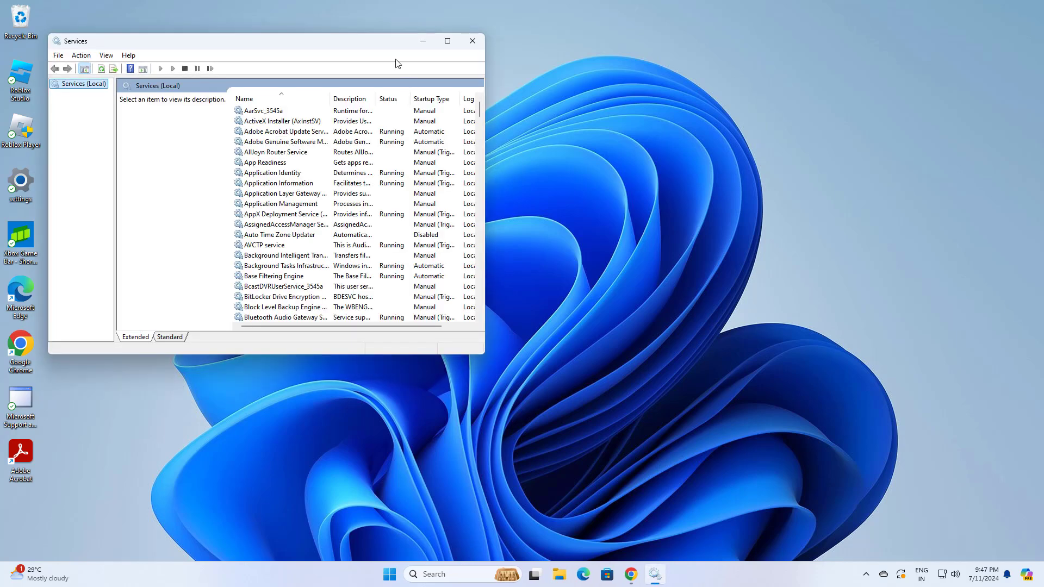
drag(385, 43, 565, 148)
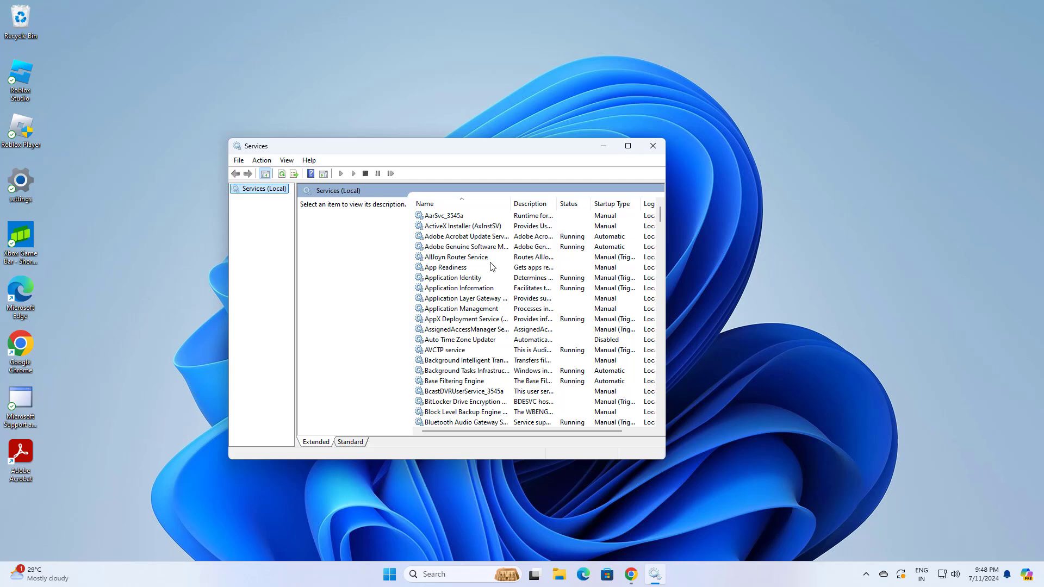
Step: Find and select the Print Spooler service in the list of local services
click(453, 342)
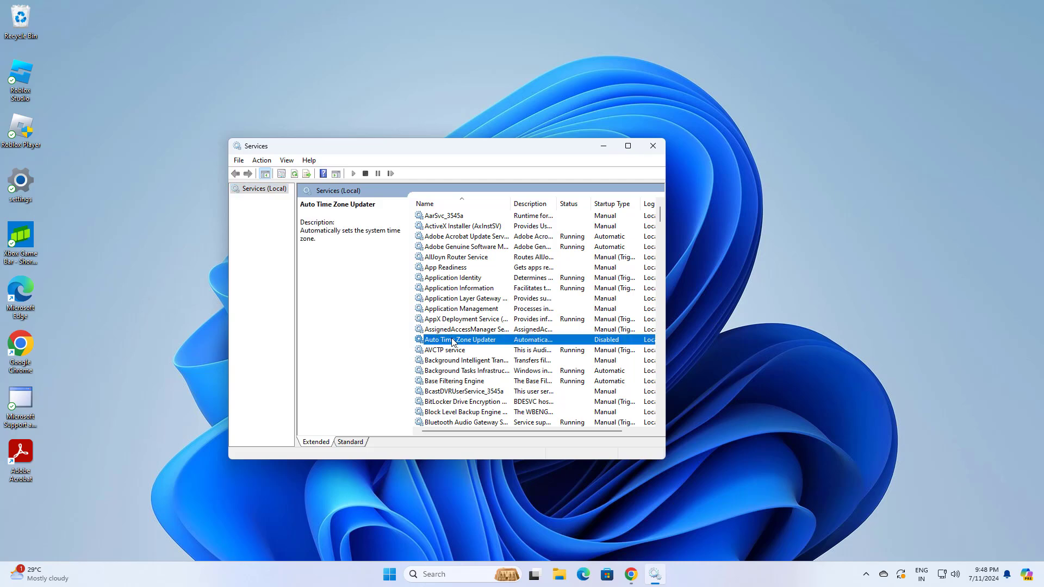
key(s)
key(p)
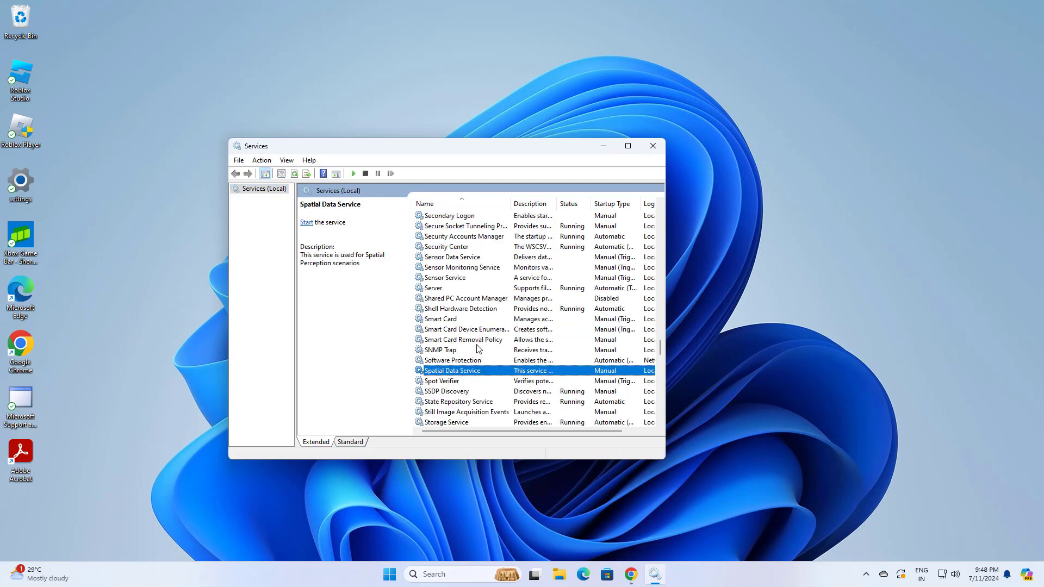
key(p)
key(r)
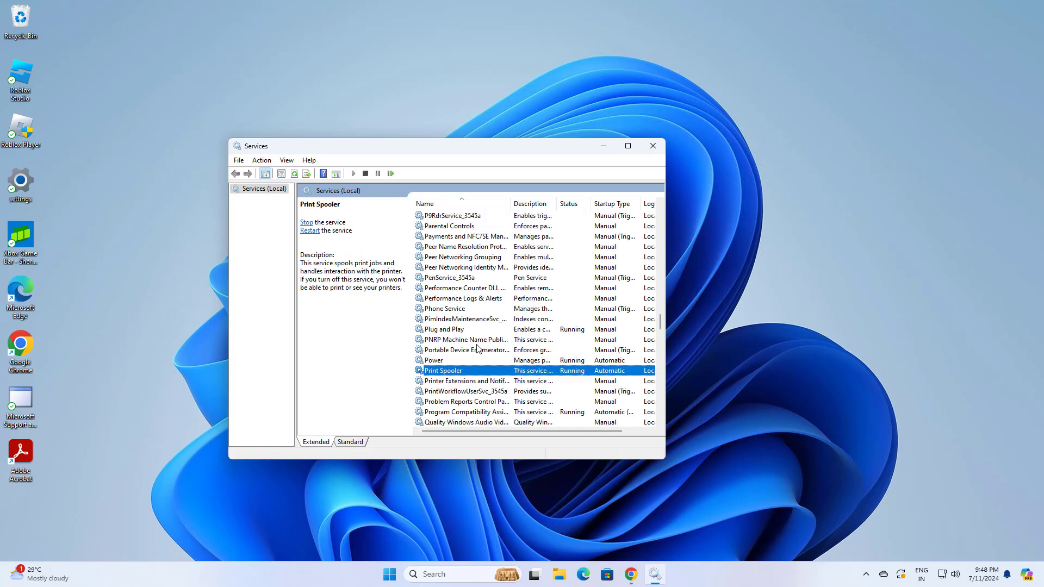
scroll(487, 341, down, 2)
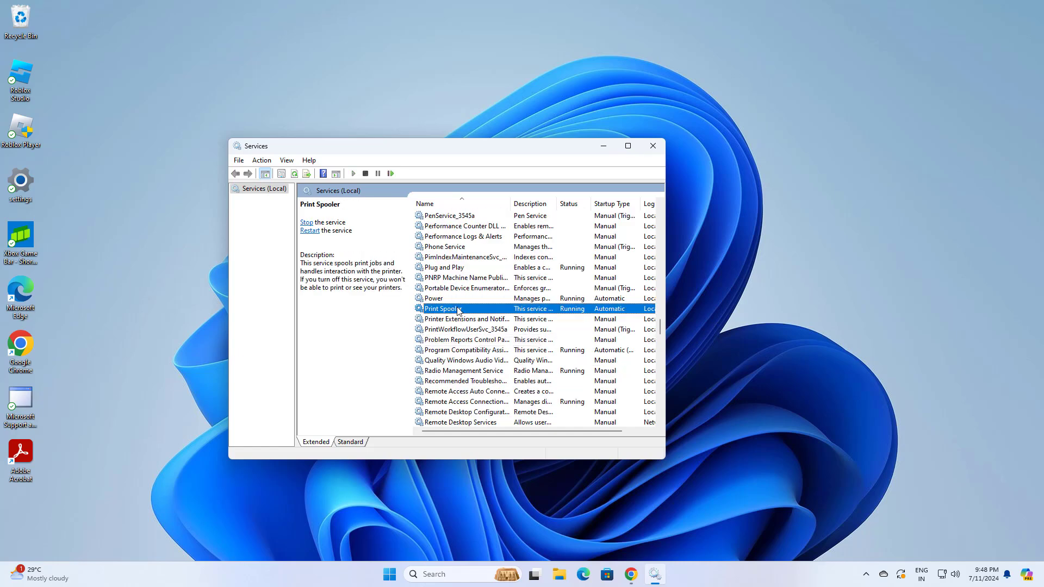
Step: Open the Print Spooler service's properties and stop the service
right_click(452, 310)
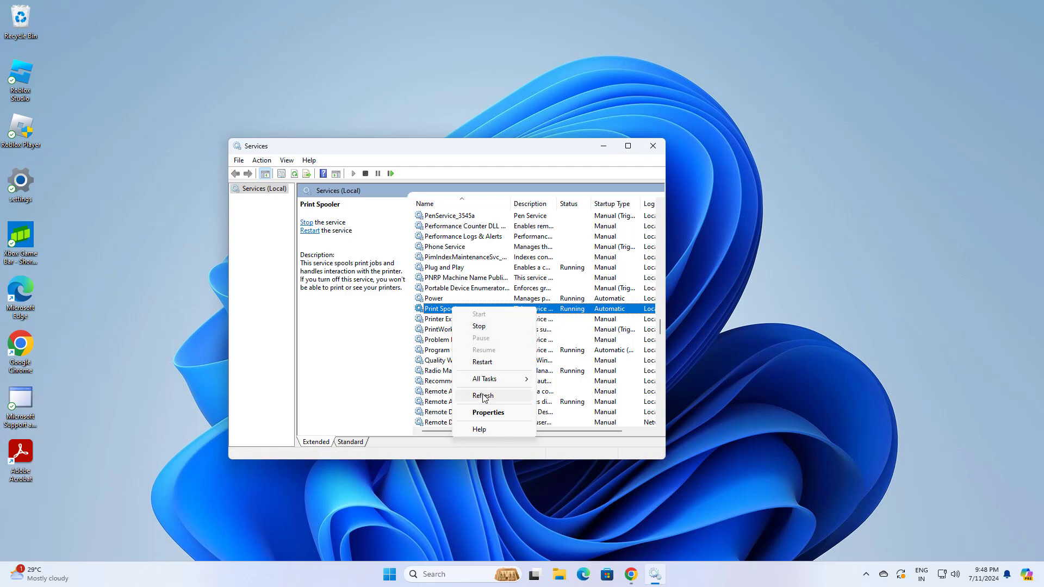
click(486, 414)
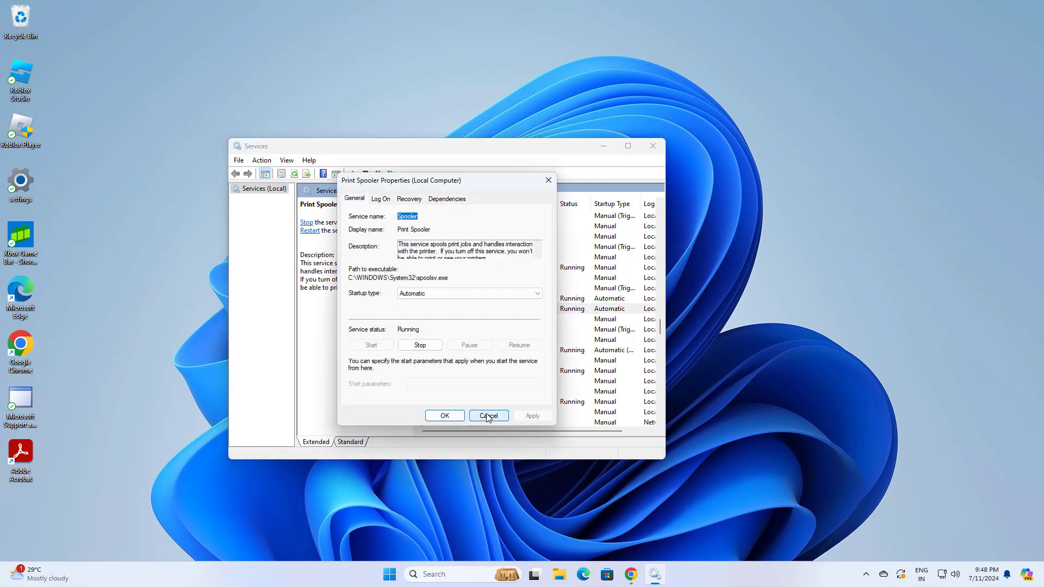
click(428, 349)
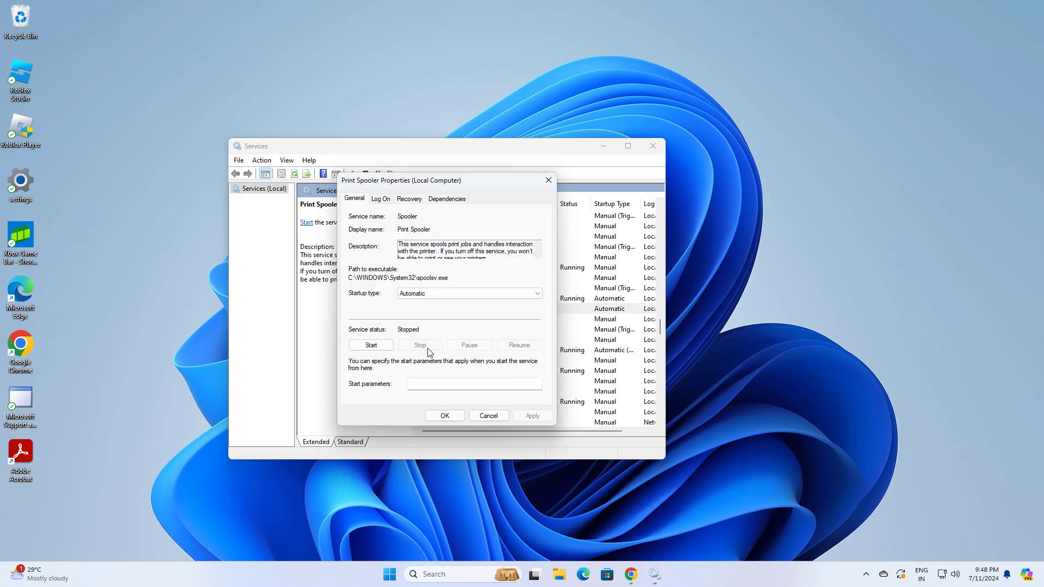
Step: Open the Run dialog through Windows search and use it to open the folder C:\WINDOWS\system32\spool\PRINTERS
click(457, 572)
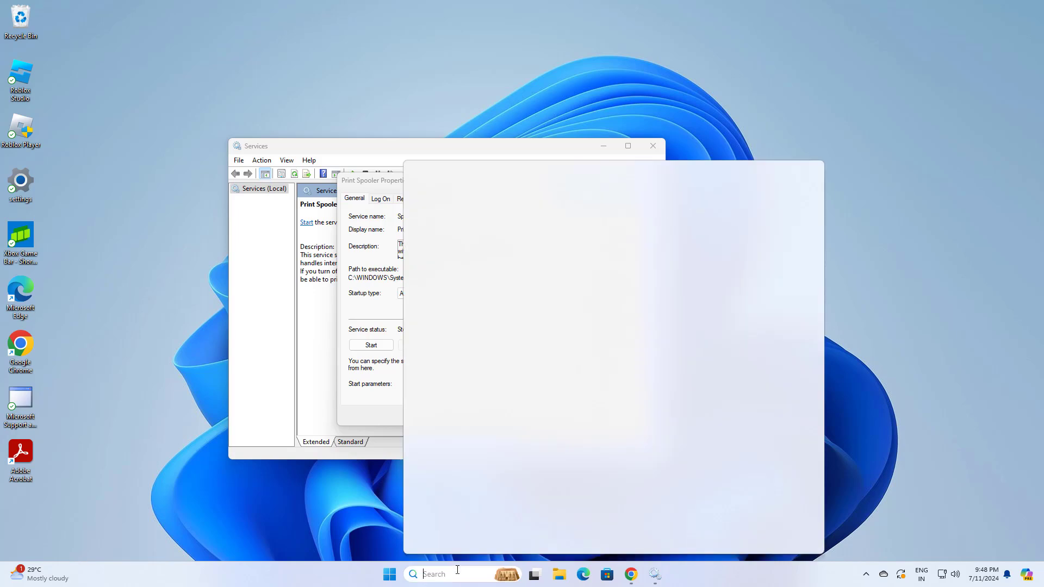
text(run)
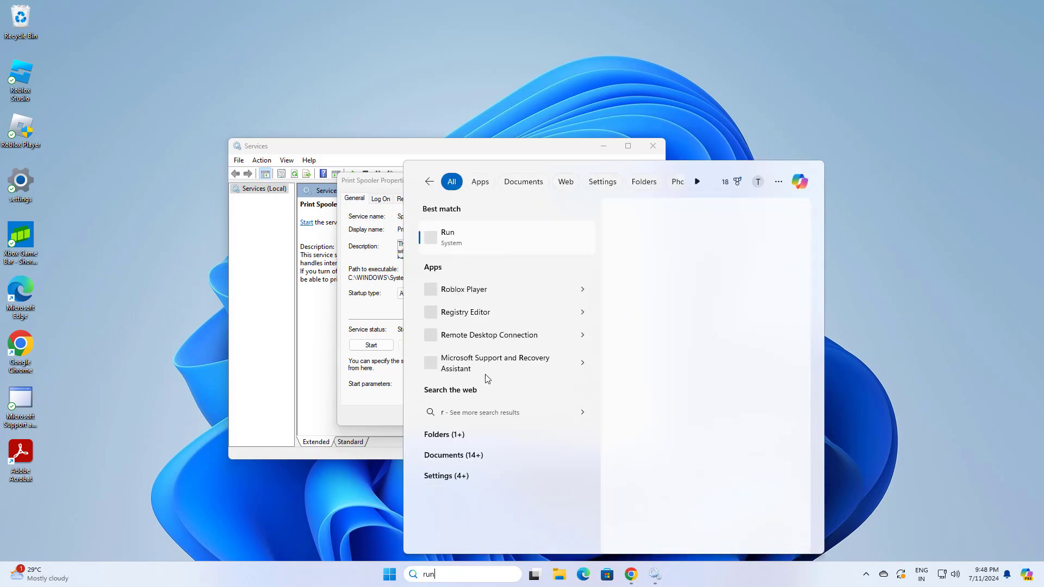
click(487, 246)
drag(128, 455, 517, 244)
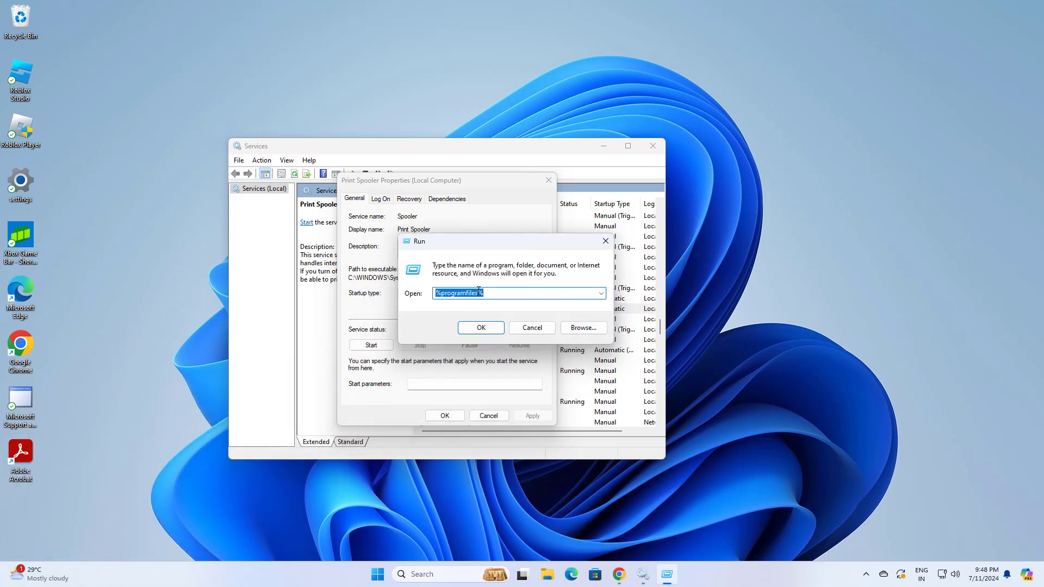
text(C:\WINDOWS\system32\spool\PRINTERS)
drag(537, 296, 567, 279)
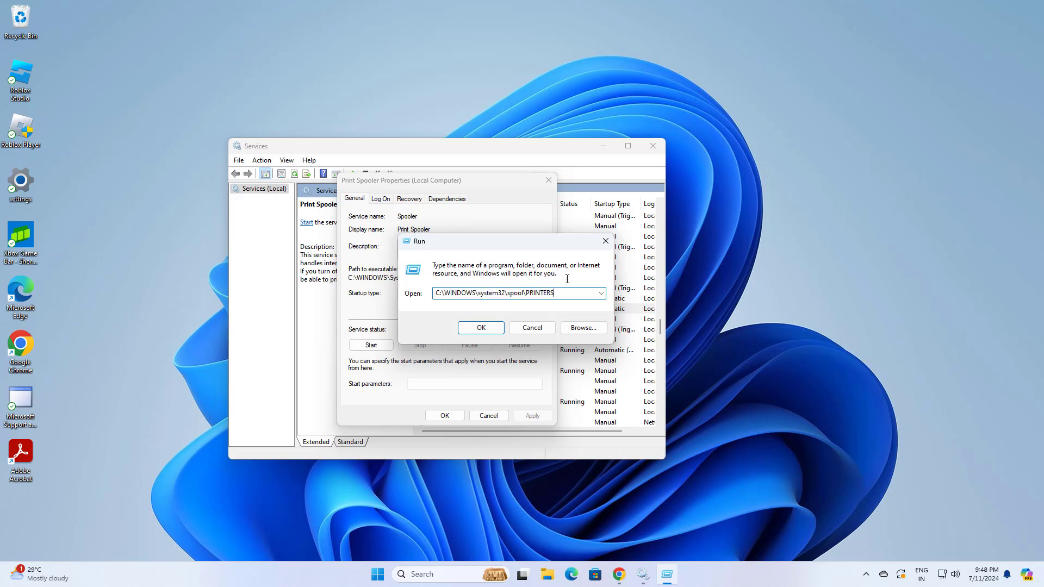
click(474, 328)
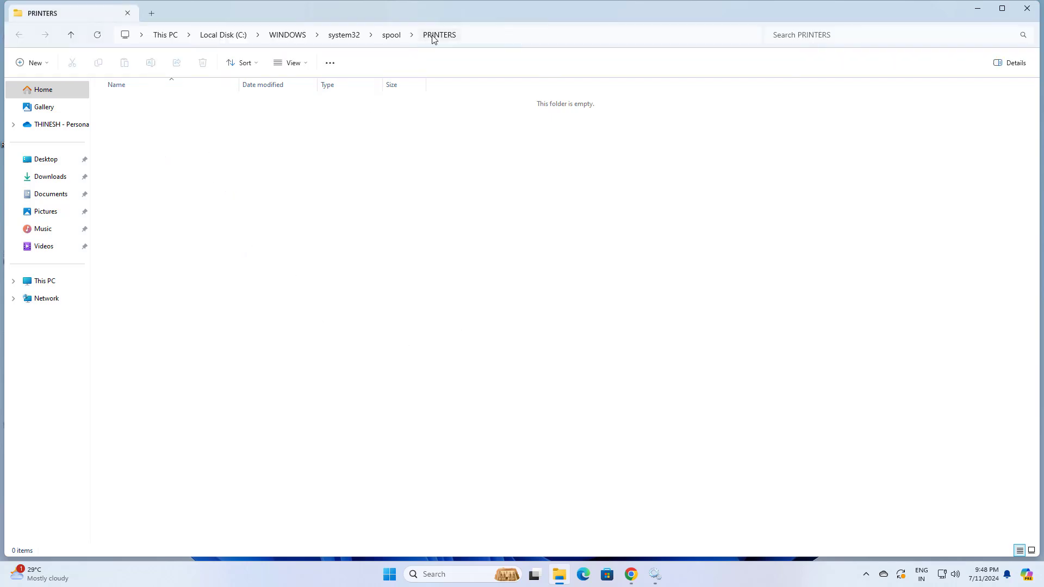
Step: Check the PRINTERS folder for leftover print job files by selecting across its contents, and close the folder window
drag(200, 133, 373, 213)
drag(142, 114, 528, 294)
click(1020, 14)
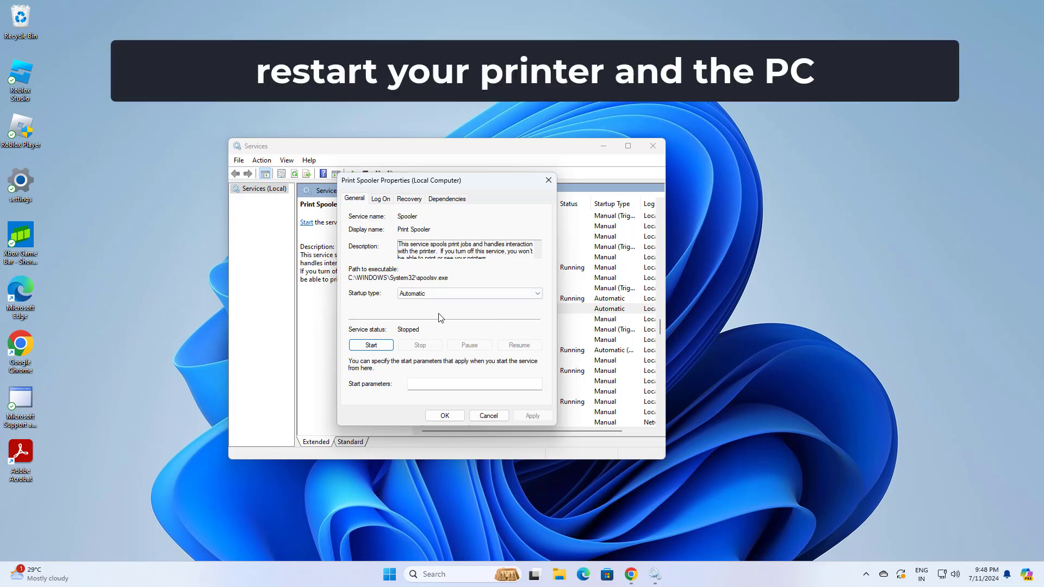
Step: Set the Print Spooler's startup type to Automatic, start the service, apply the change and close its properties
click(430, 291)
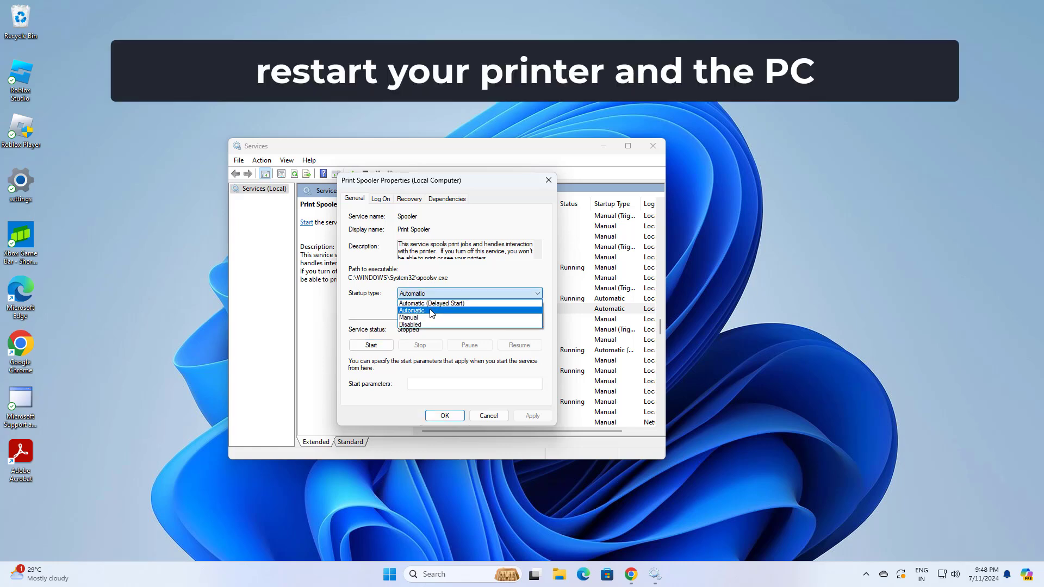
click(433, 313)
click(376, 346)
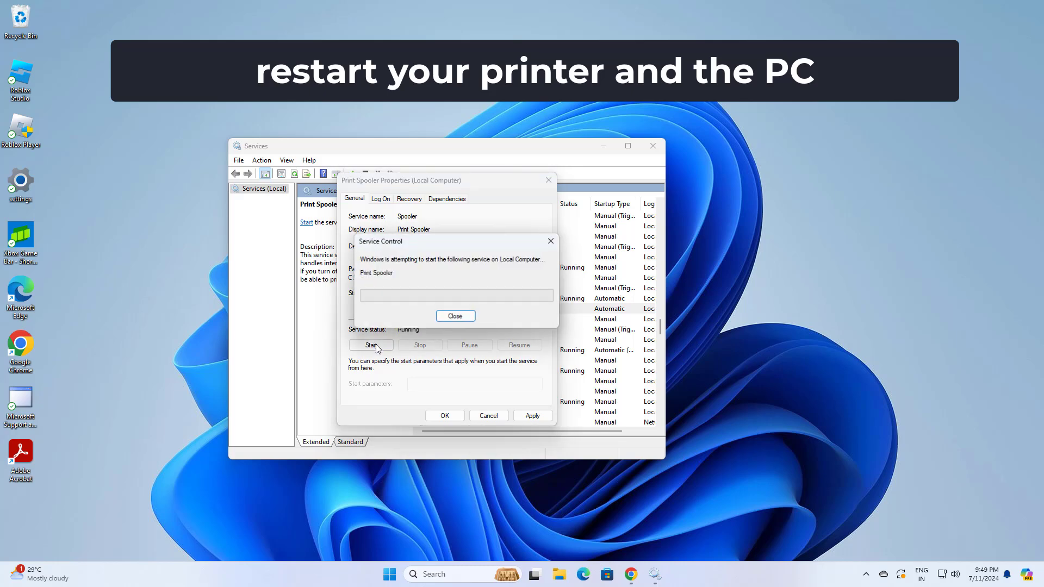
click(532, 415)
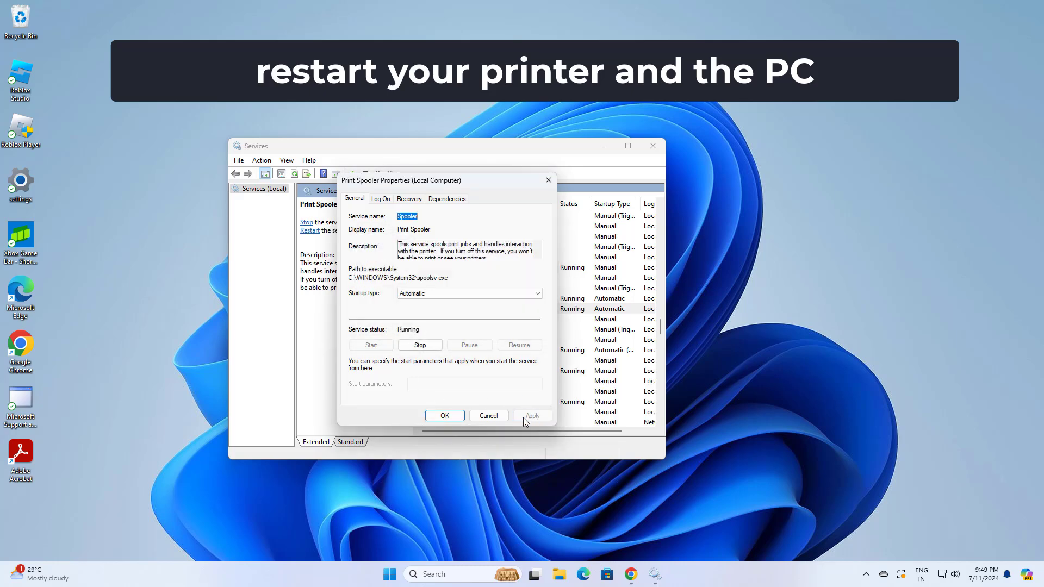
click(444, 416)
Step: Close the Services console and return to the desktop
click(444, 422)
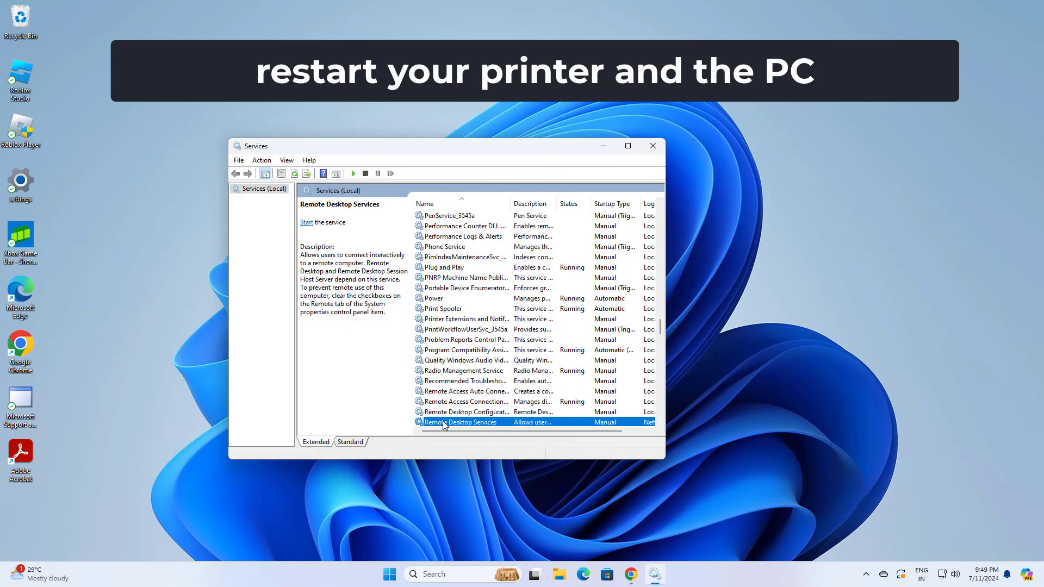
right_click(444, 424)
click(726, 213)
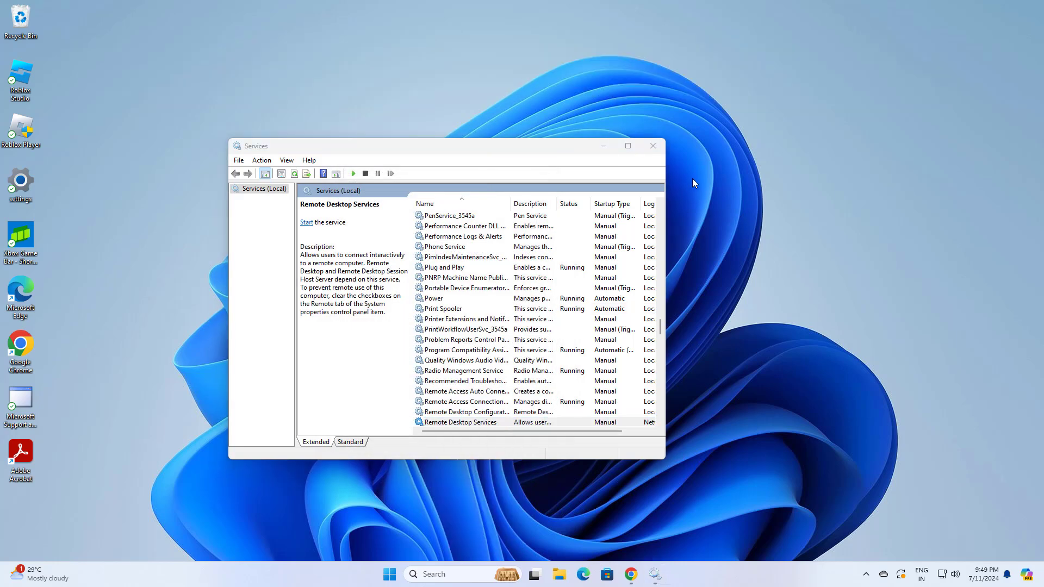
click(643, 173)
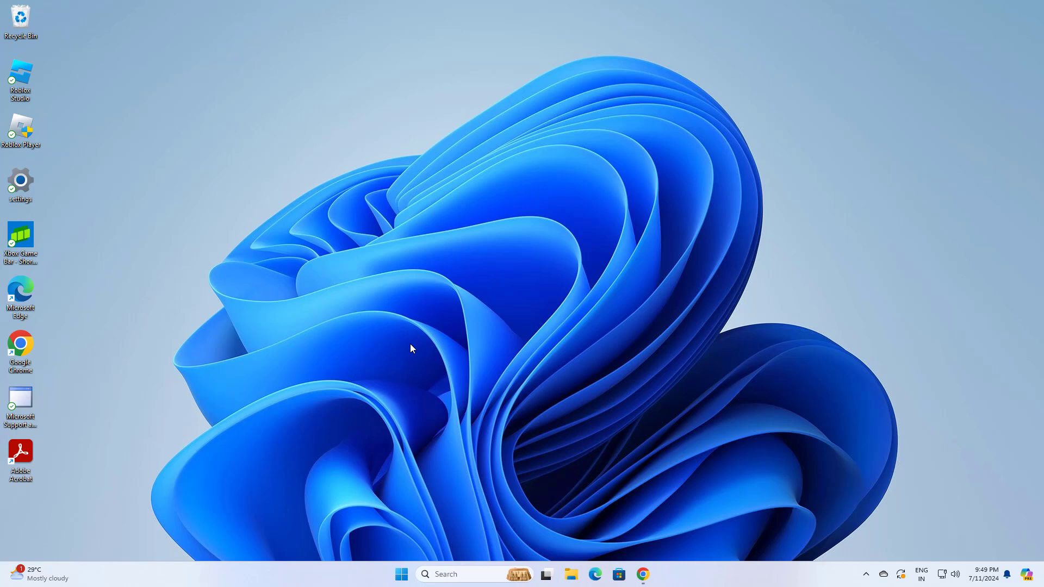